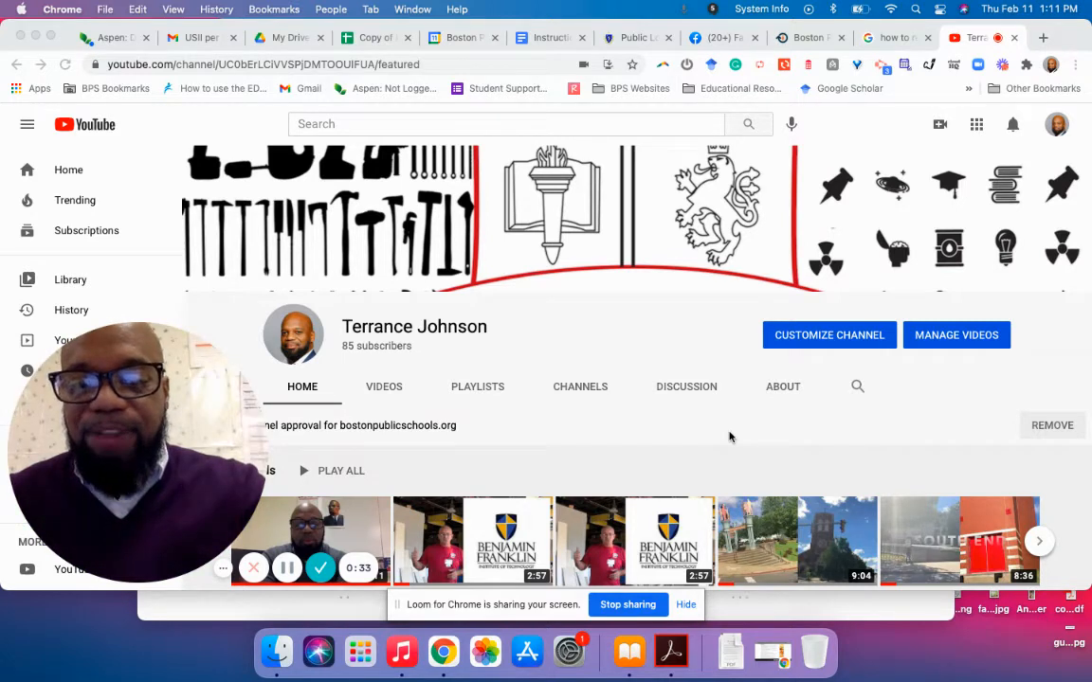
# Bring up the capture toolbar (Shift-Command-5) and choose Built-in Microphone, keeping Save to Desktop
pyautogui.press('super+shift+5')
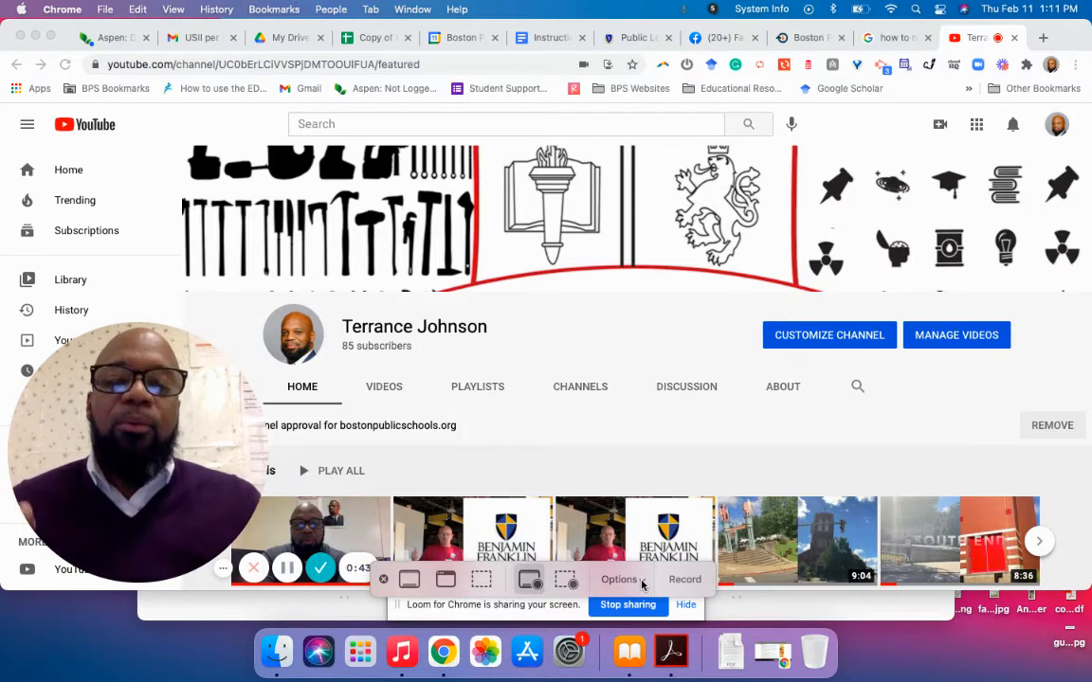
pyautogui.click(643, 583)
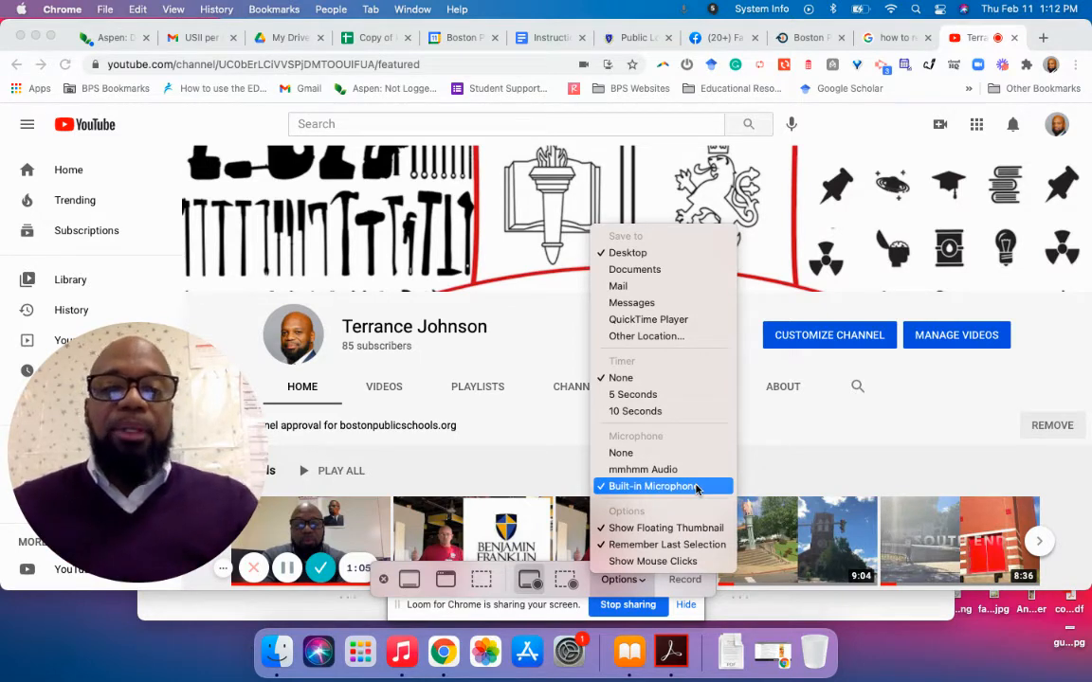
pyautogui.click(697, 487)
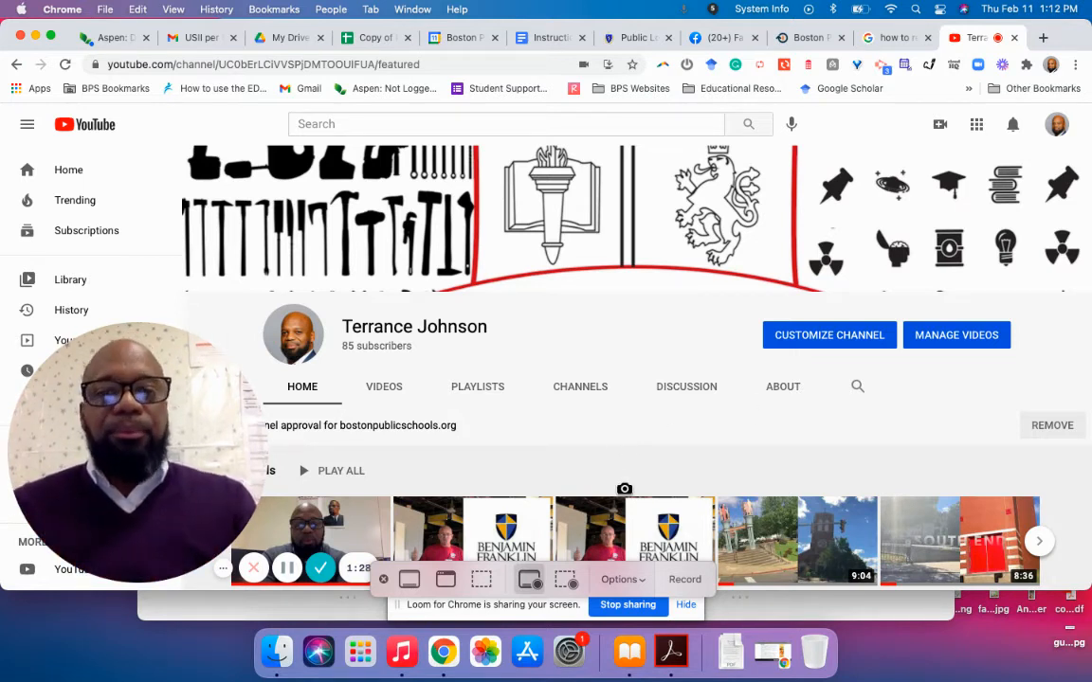
# Record the entire screen, then stop the recording from the menu bar
pyautogui.click(685, 580)
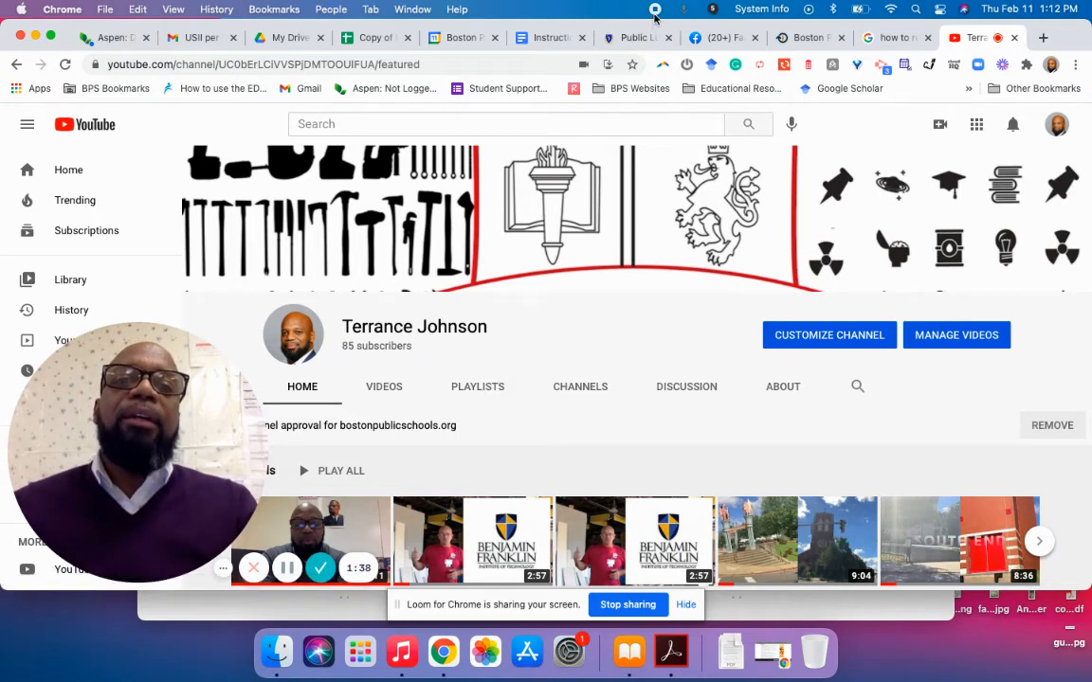
pyautogui.press('super+shift+3')
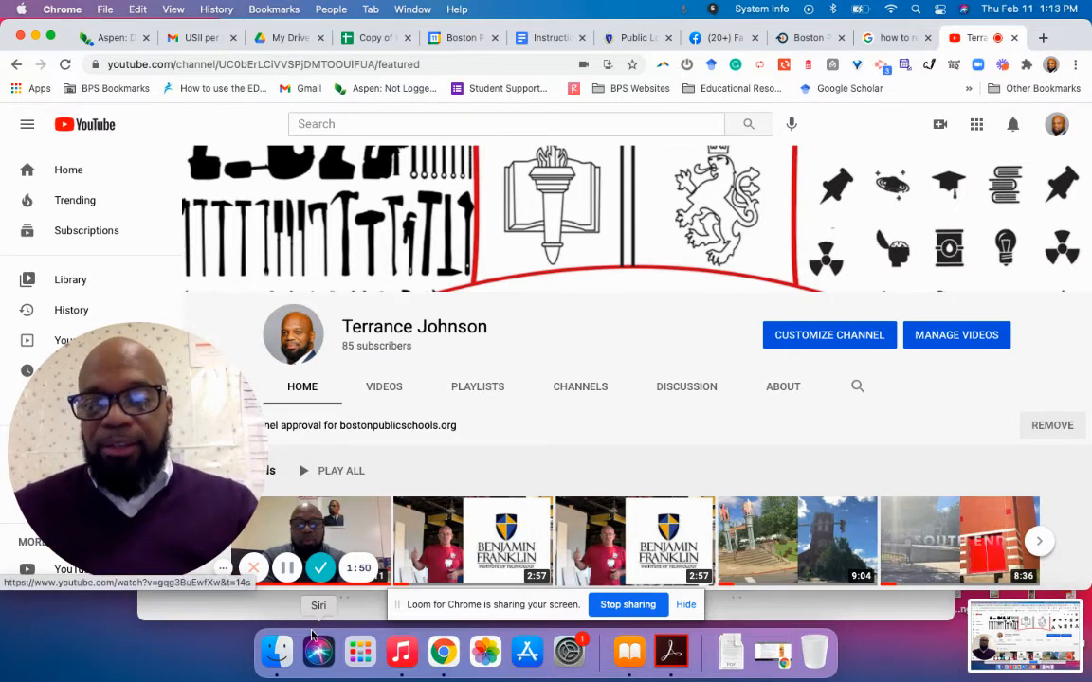
# In Finder Recents, select the newest file, Screen Recording 2021-02-11 at 1.00.46 PM, on the Desktop
pyautogui.click(277, 651)
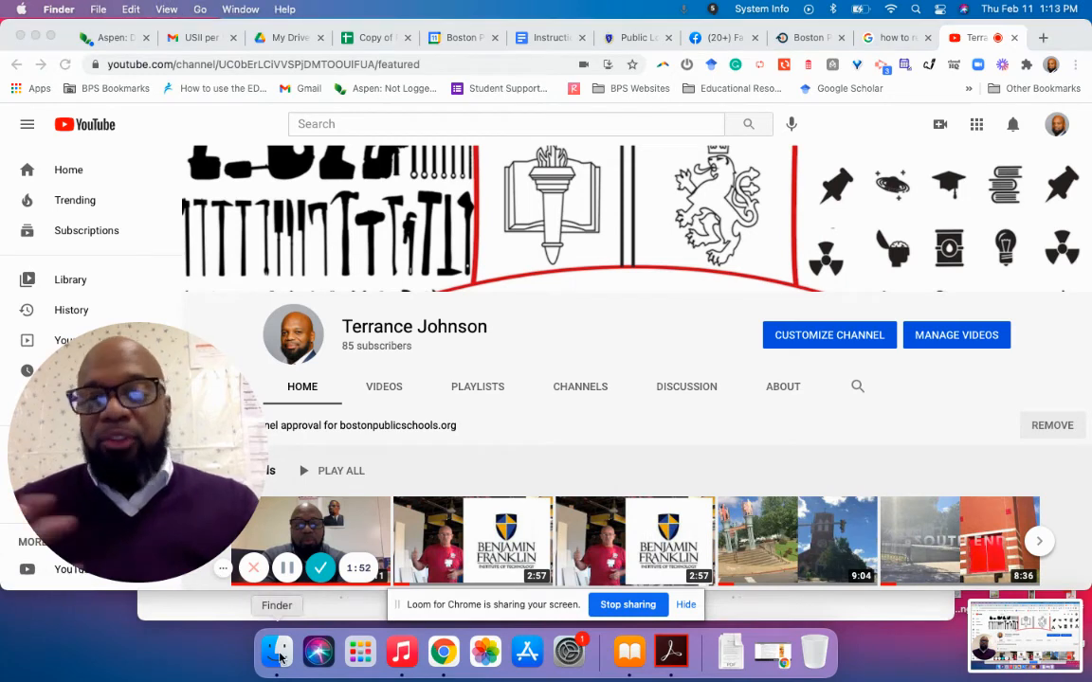
pyautogui.click(277, 651)
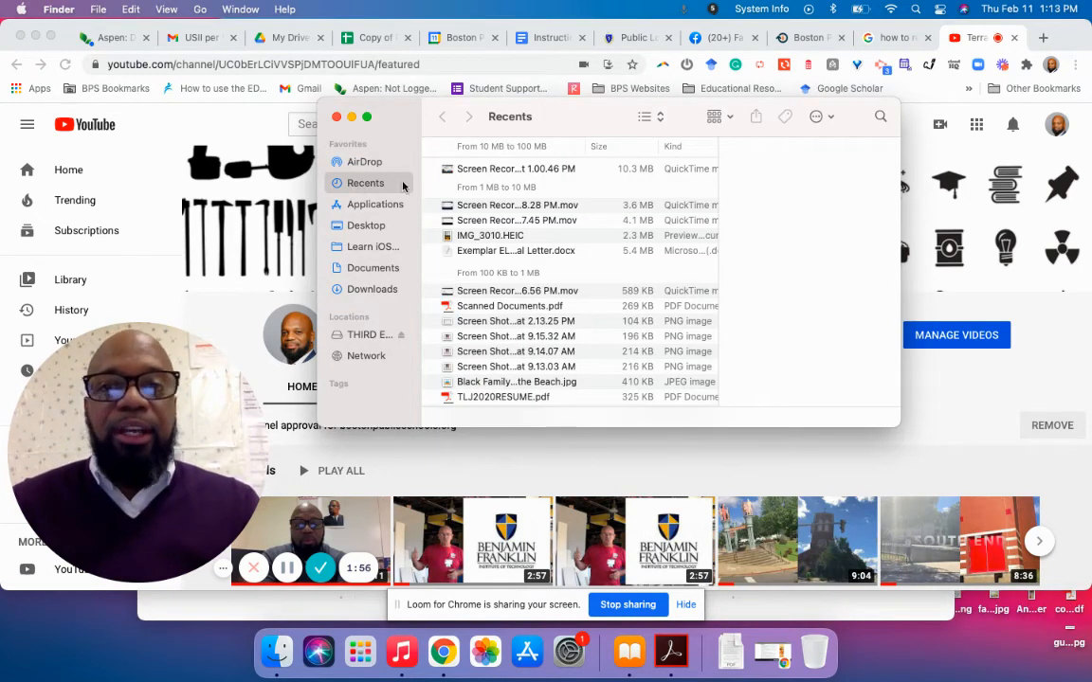
pyautogui.click(476, 169)
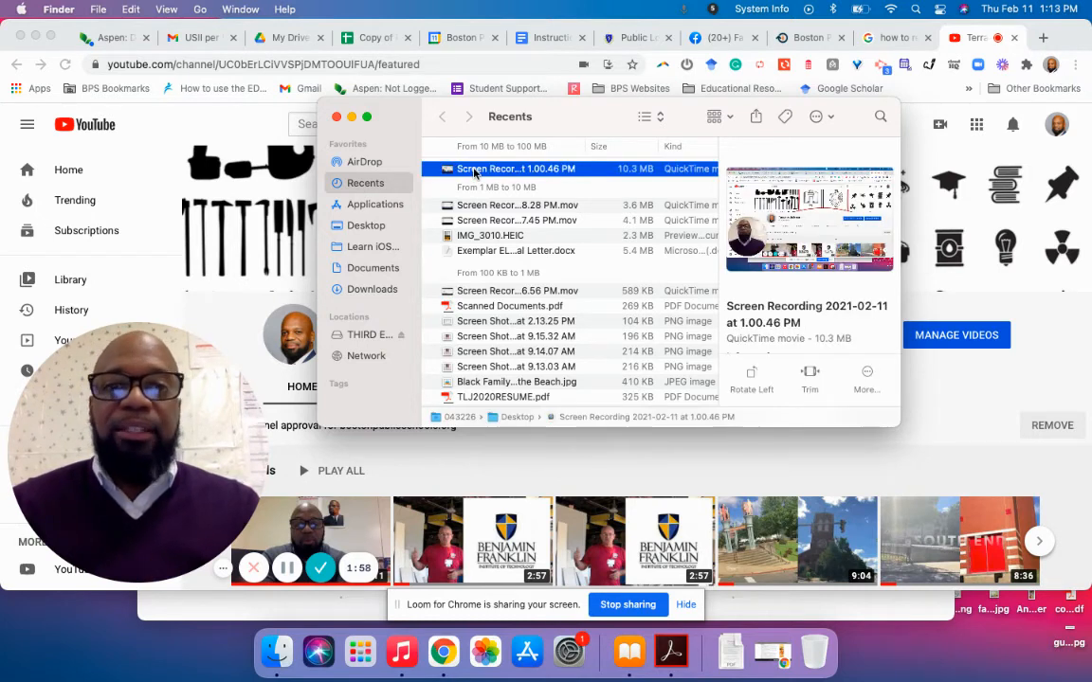
pyautogui.press('Return')
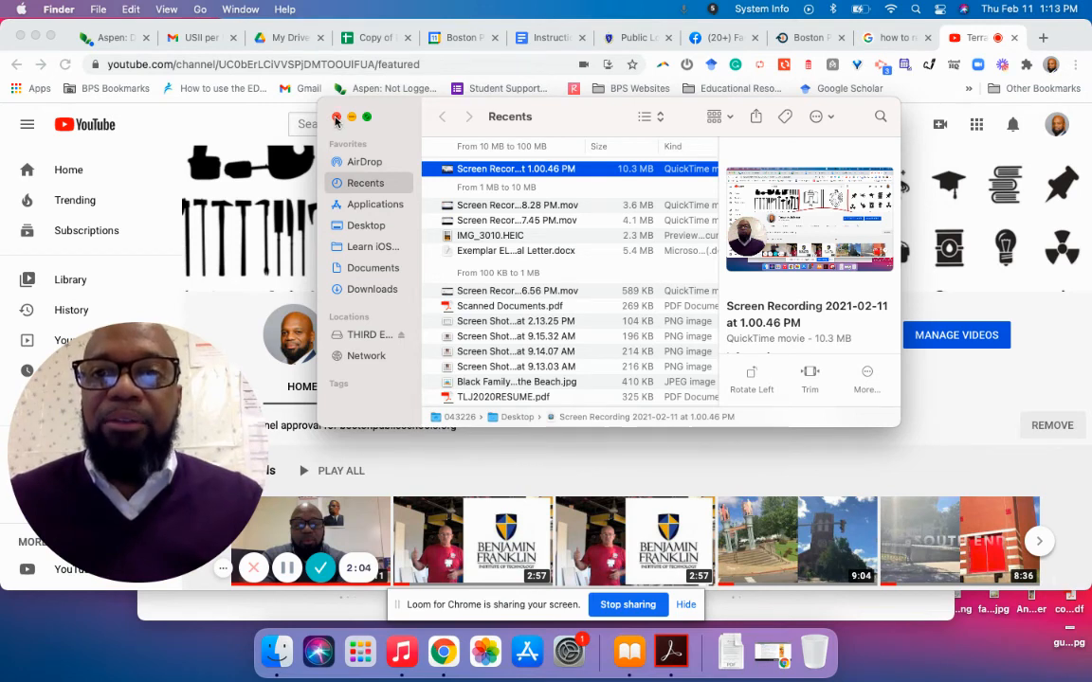
# Close the Finder Recents window, returning to the YouTube channel page in Chrome
pyautogui.click(336, 118)
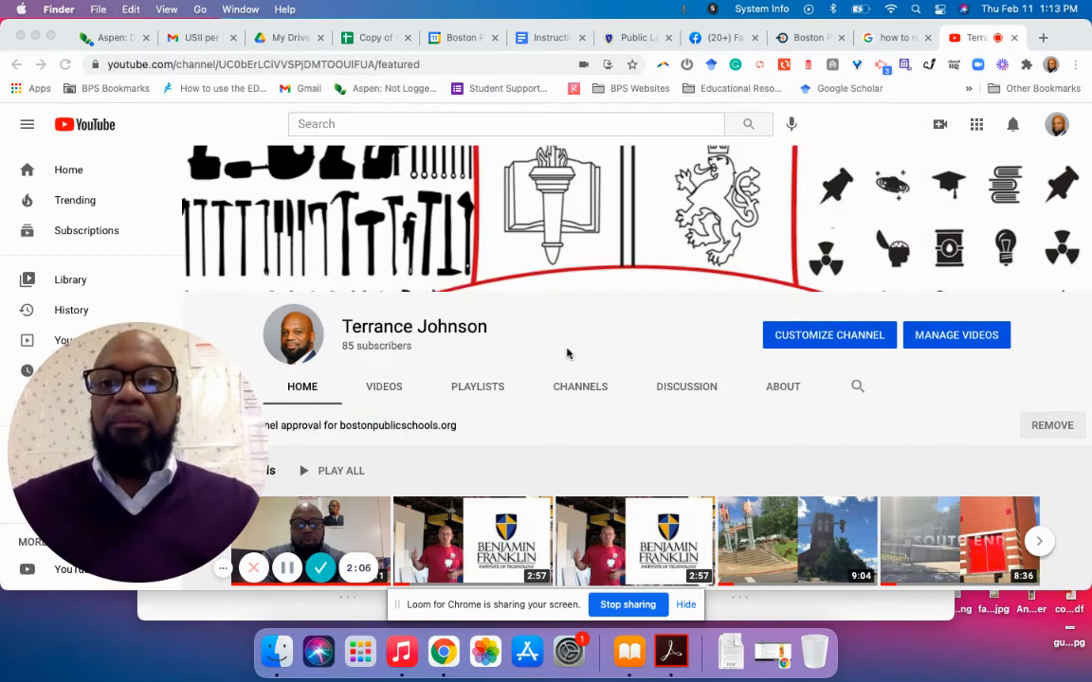